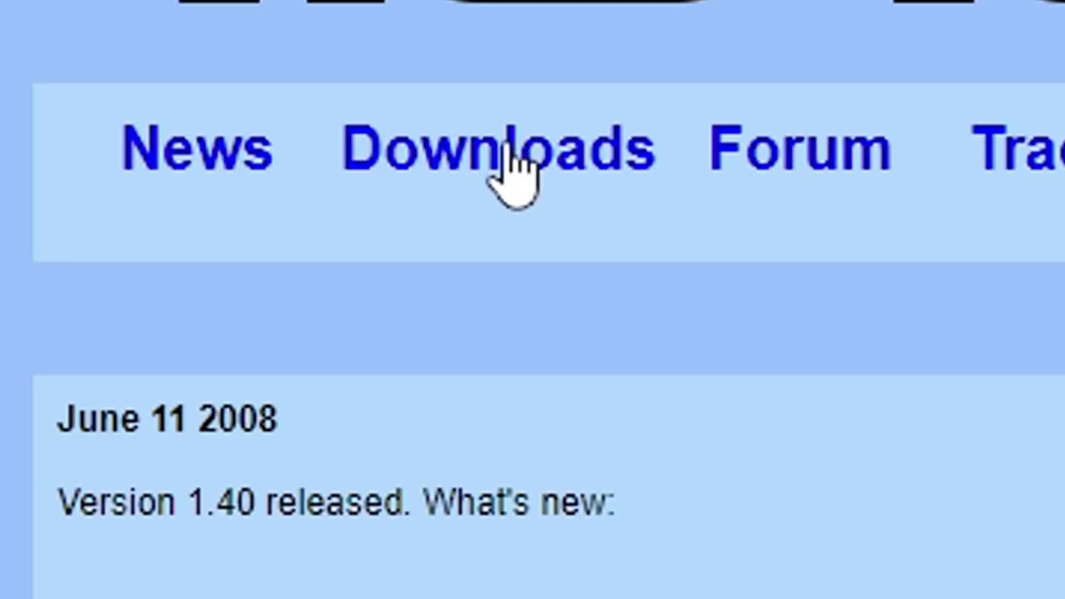
Download the Nestopia v1.40 Windows binary (Nestopia140bin.zip) from the SourceForge downloads page.
left_click(433, 87)
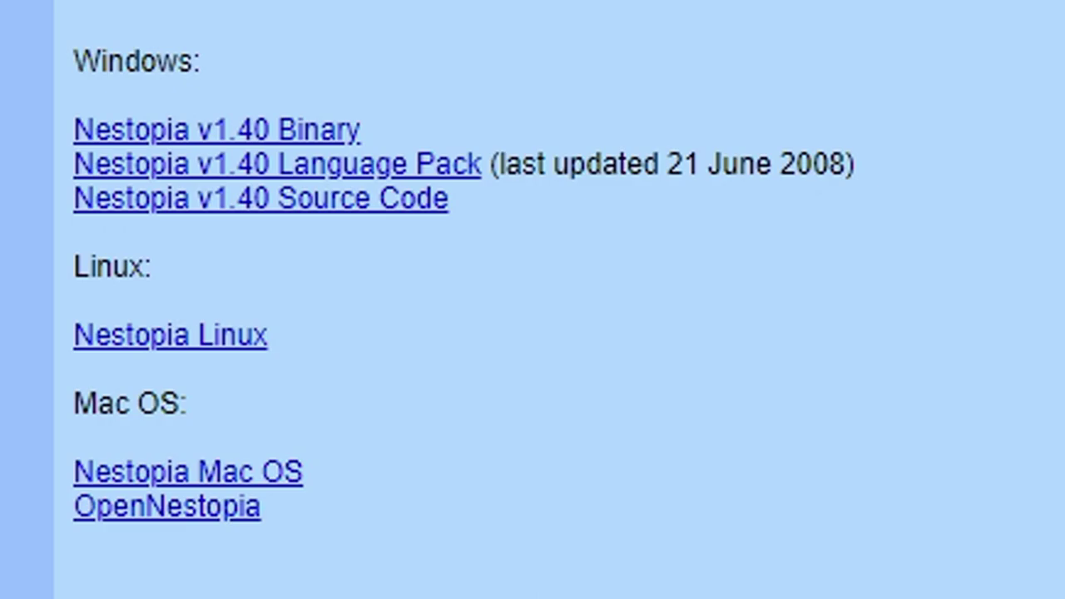
left_click(310, 137)
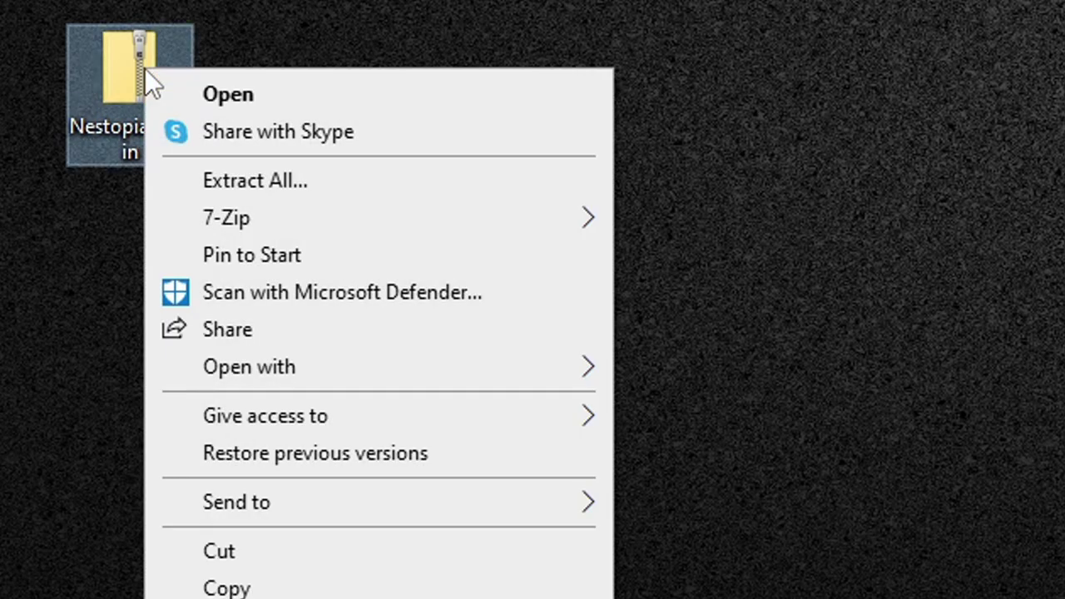
Extract the zip into a Nestopia140bin folder with 7-Zip, delete the archive, and launch nestopia.exe.
mouse_move(300, 232)
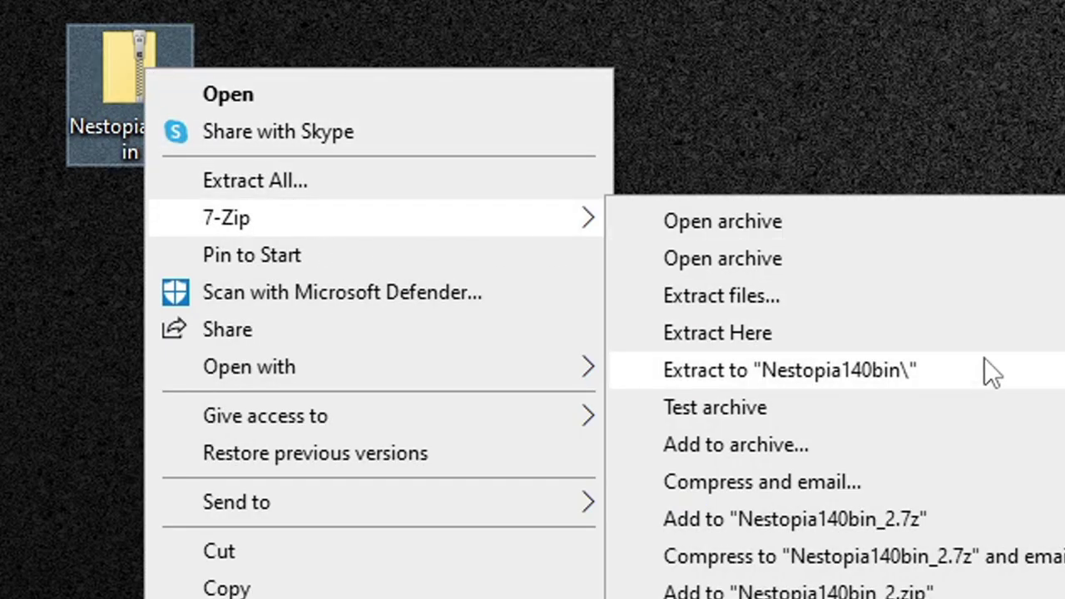
left_click(979, 370)
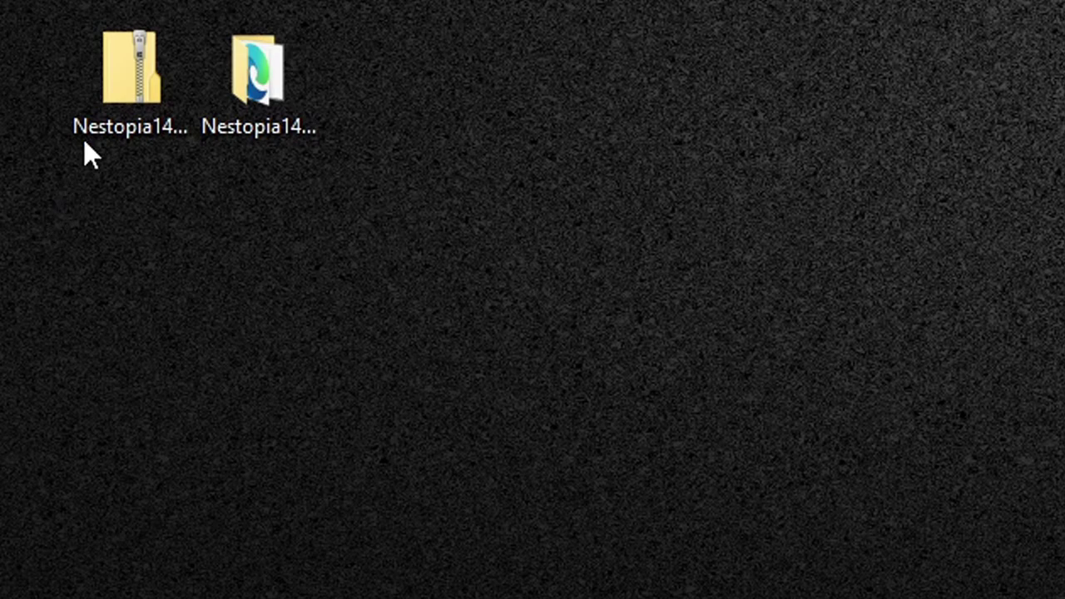
right_click(115, 81)
left_click(233, 559)
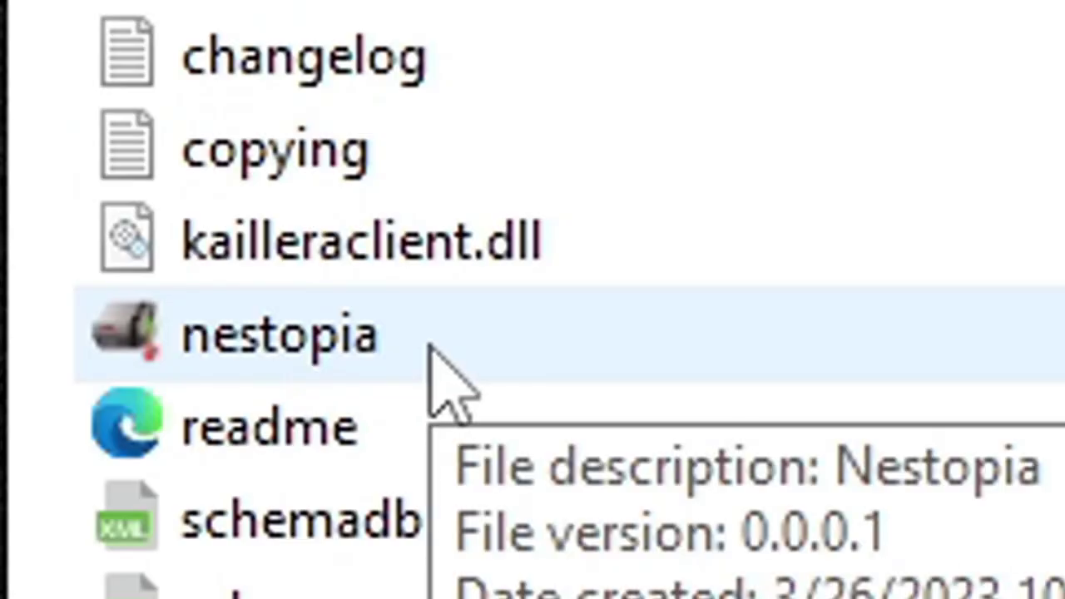
double_click(430, 347)
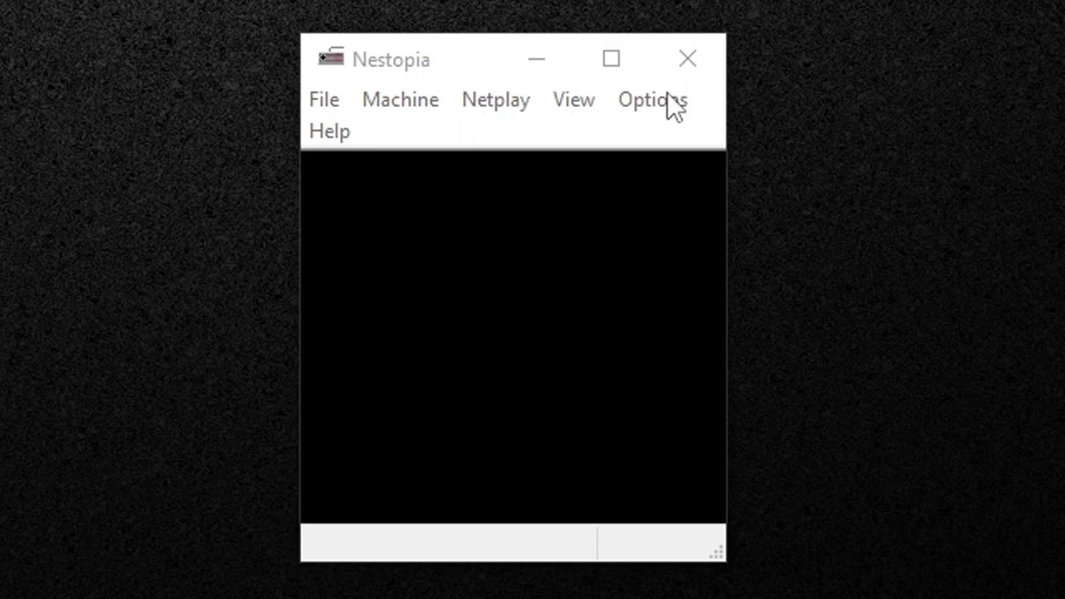
In Video Options, set the display mode to 1920x1080 and the filter to ScaleX.
left_click(669, 98)
left_click(705, 140)
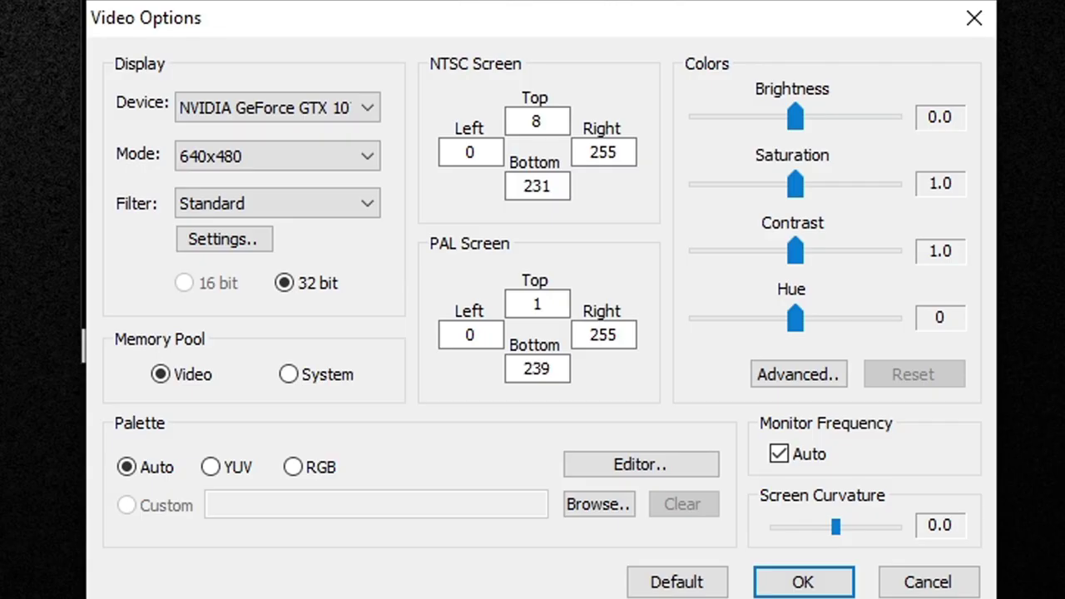
left_click(371, 165)
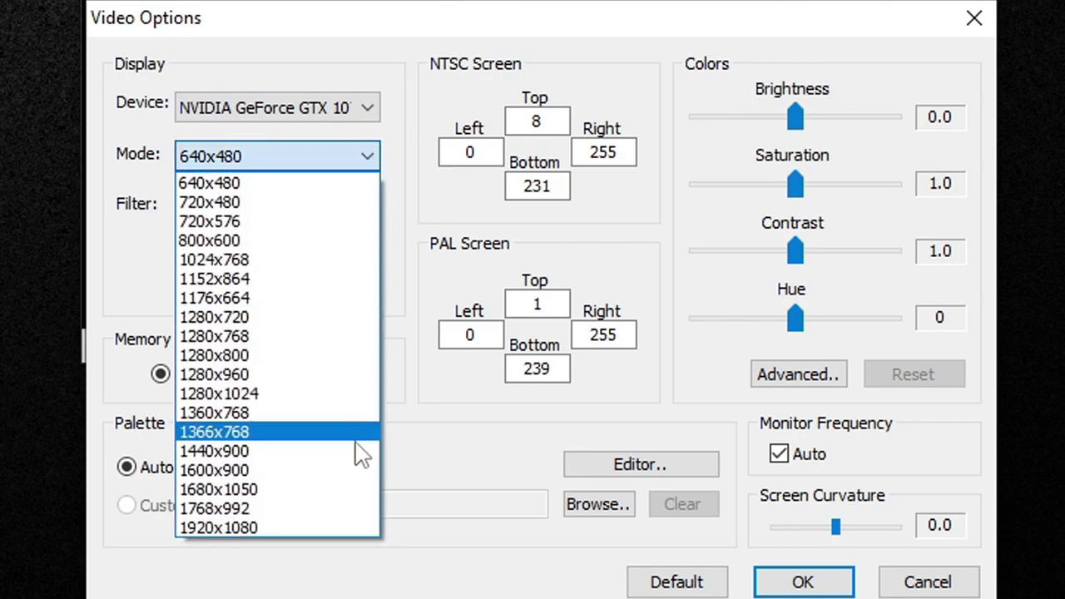
left_click(287, 528)
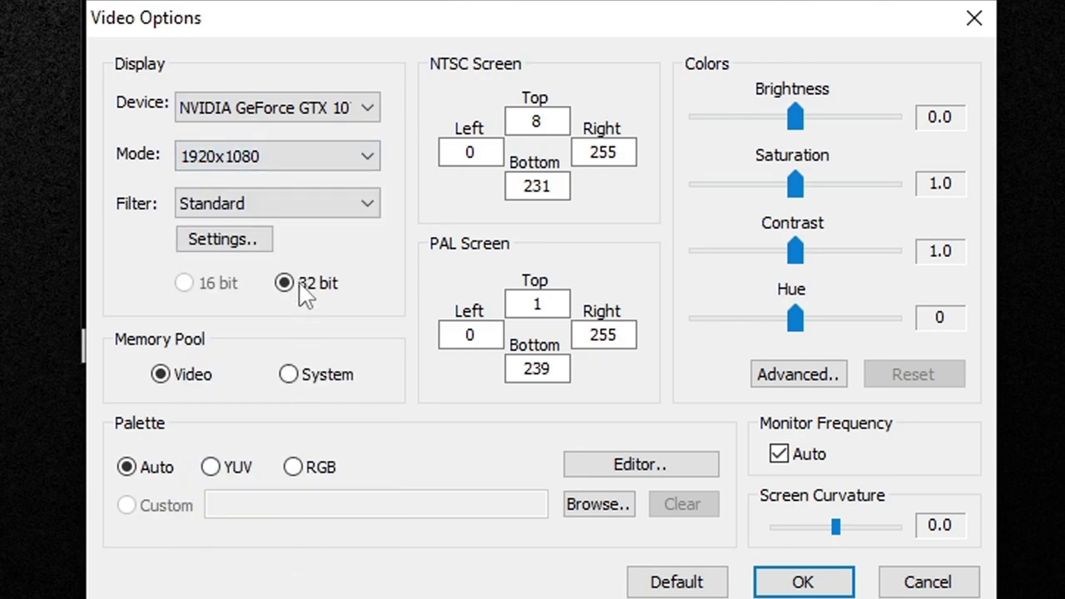
left_click(368, 204)
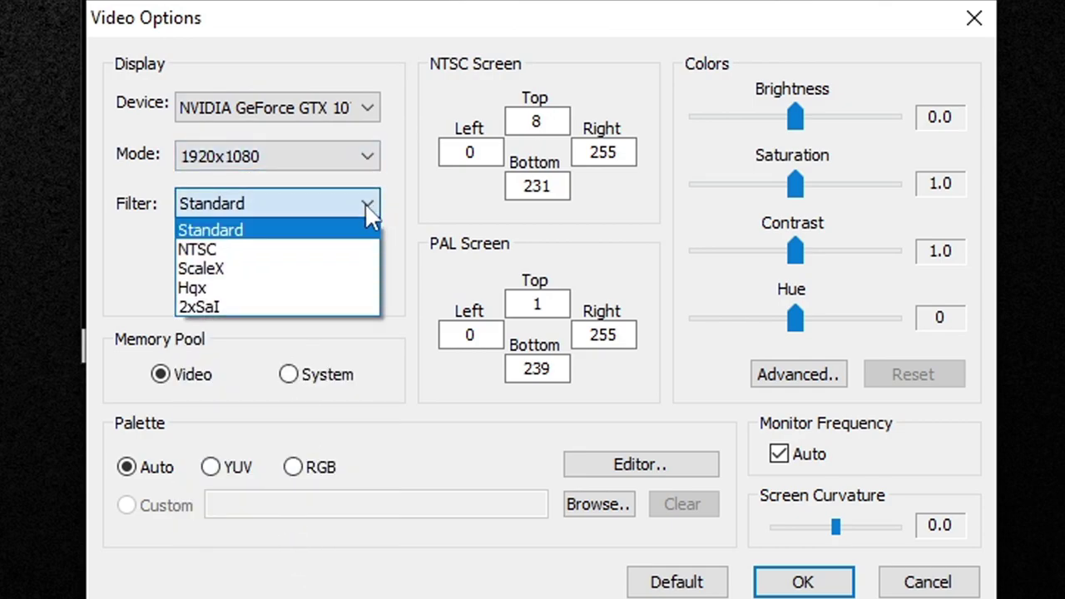
left_click(243, 272)
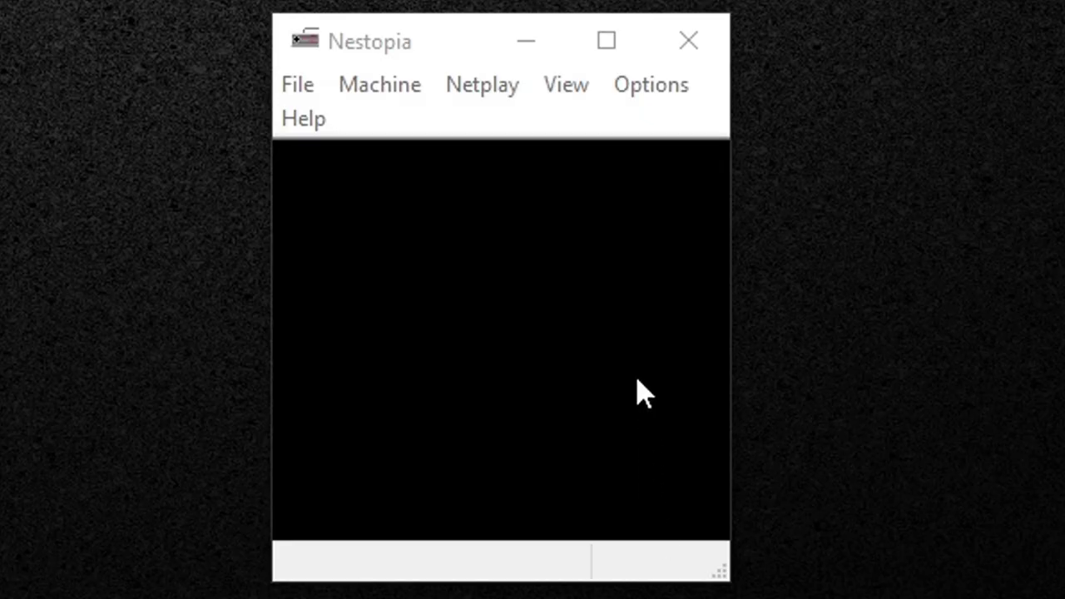
Open Options > Input to view Pad 1's current keyboard mappings.
left_click(673, 87)
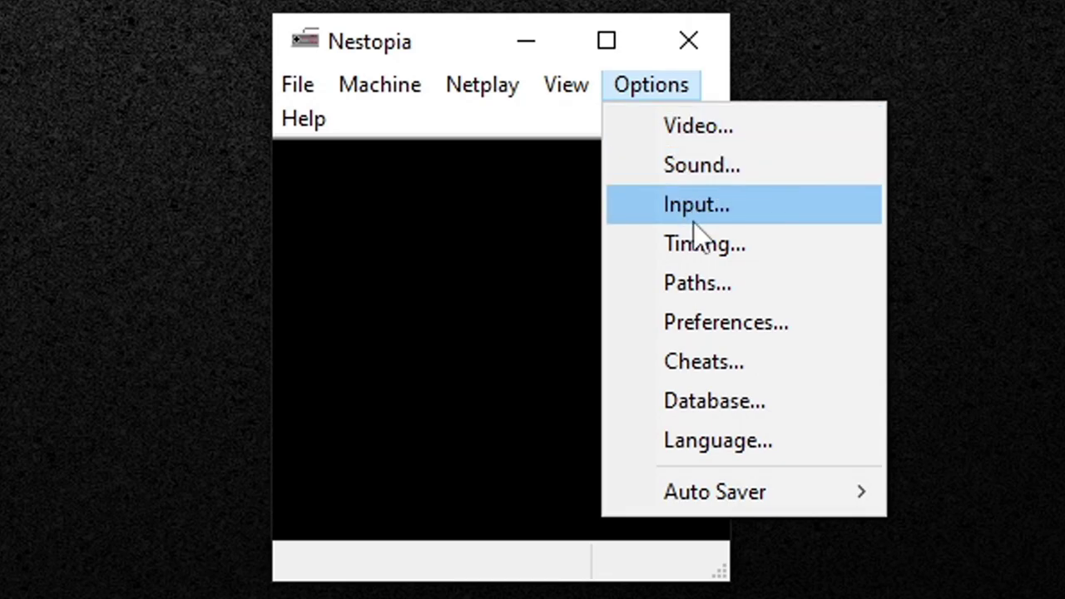
left_click(728, 223)
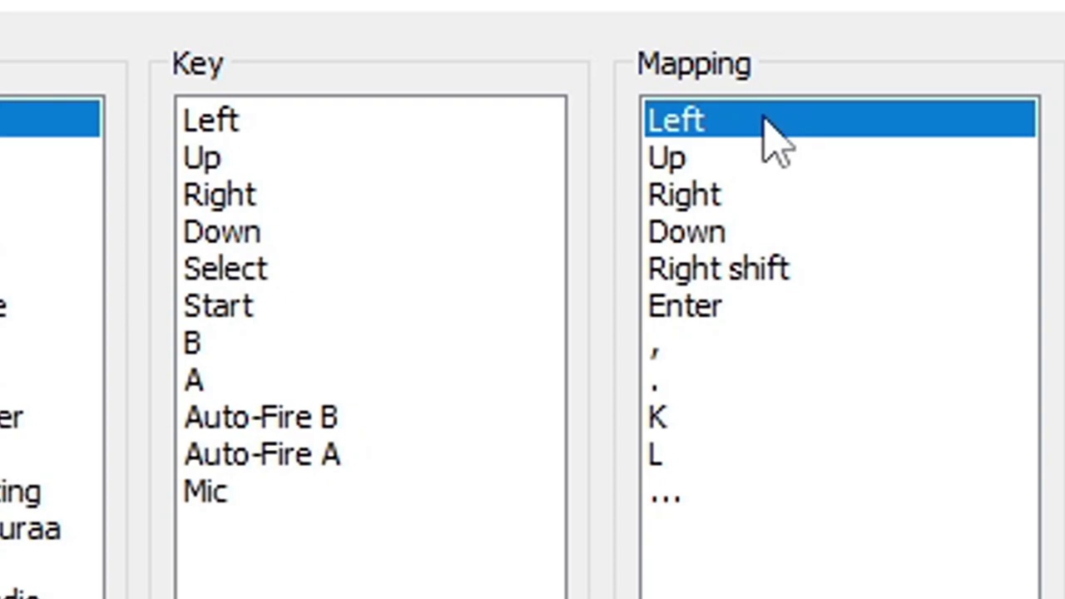
Map Pad 1's Left, Up, Right and Down to the Xbox controller stick directions.
double_click(773, 137)
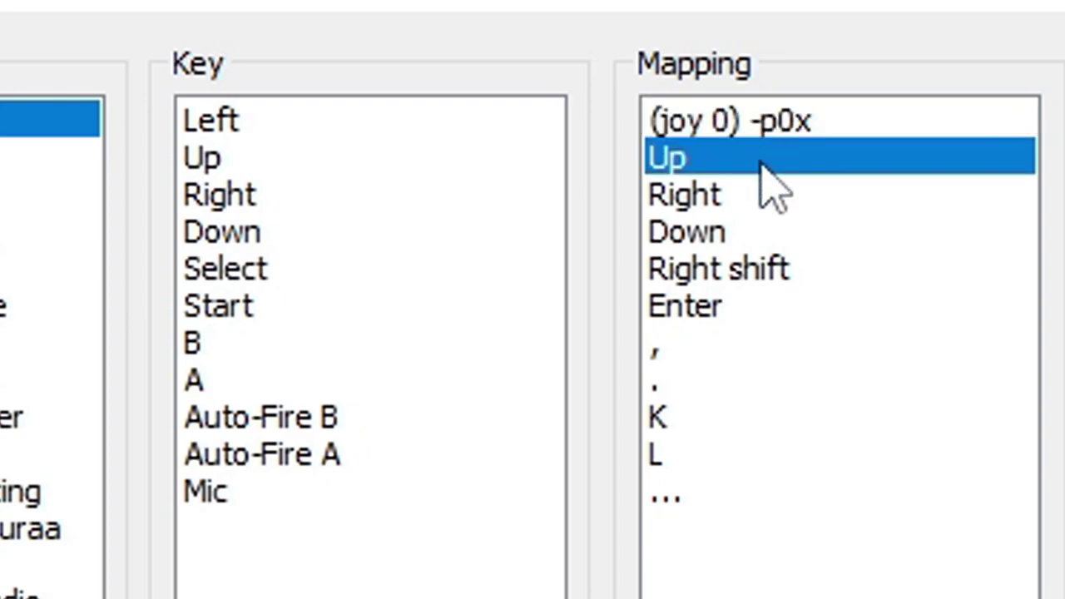
double_click(760, 155)
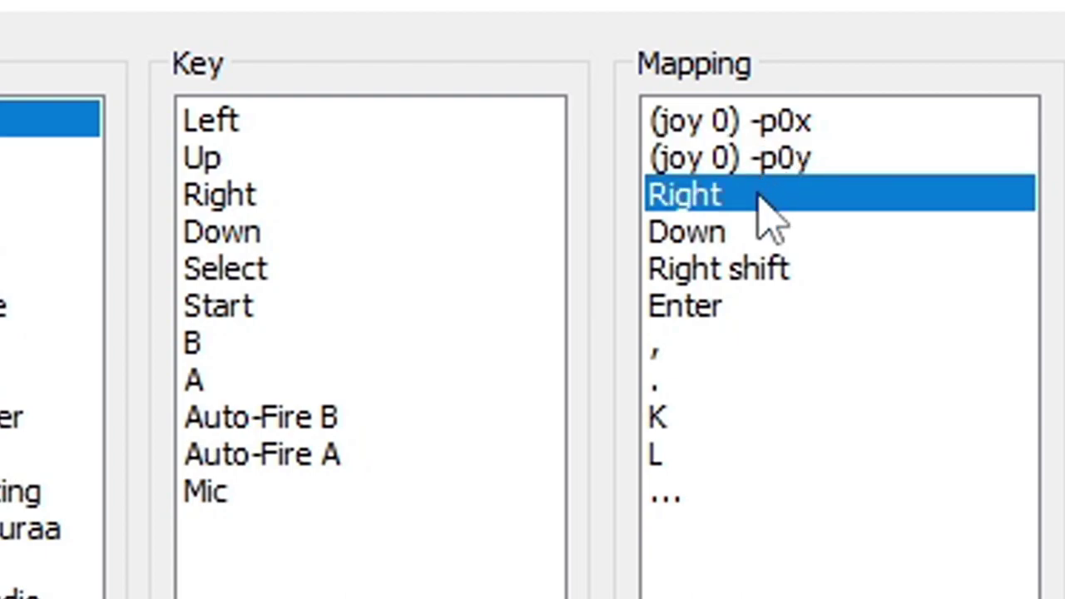
double_click(759, 197)
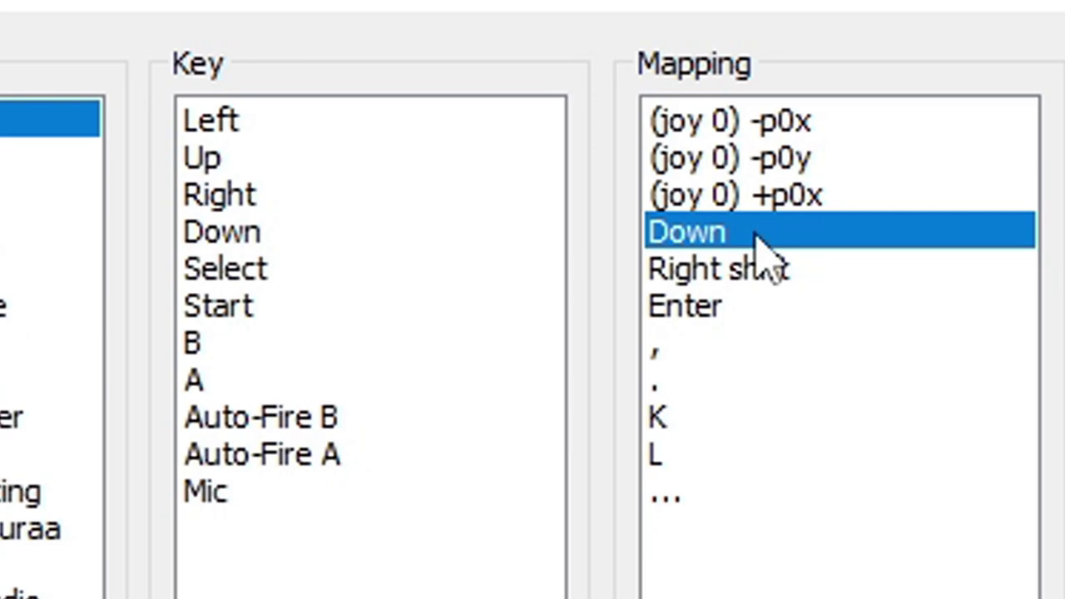
double_click(755, 234)
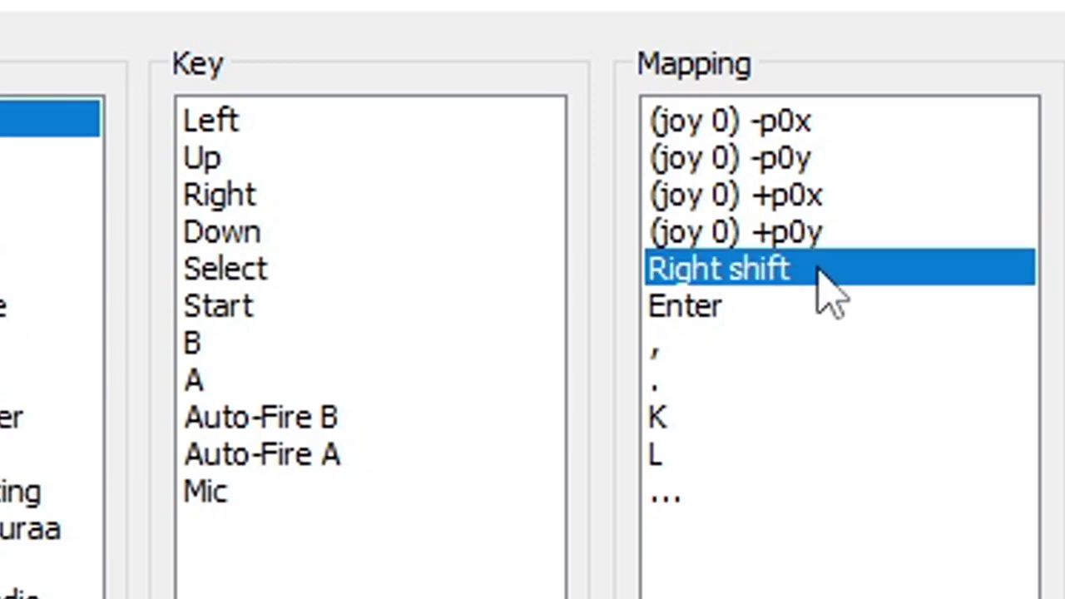
Map Select, Start, B (button 2), Auto-Fire B (button 3) and Auto-Fire A (button 1), then confirm.
double_click(817, 269)
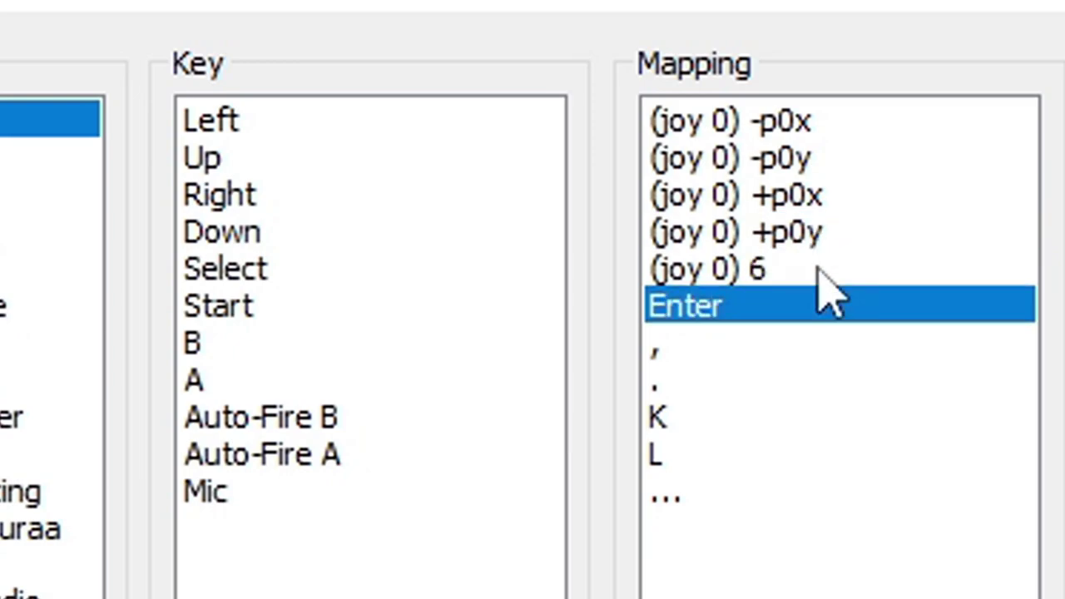
double_click(780, 306)
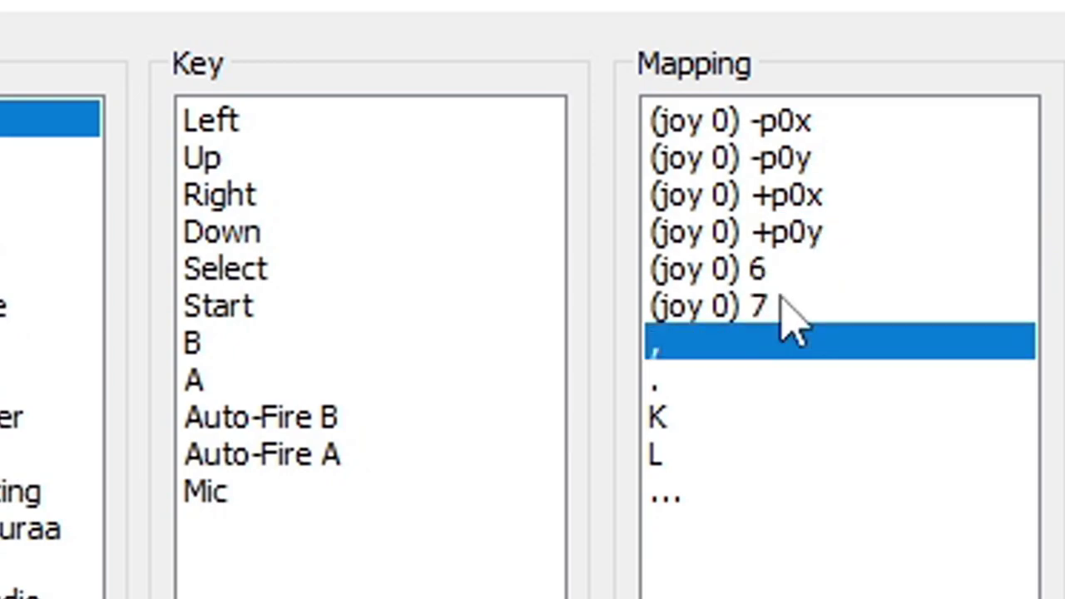
double_click(708, 351)
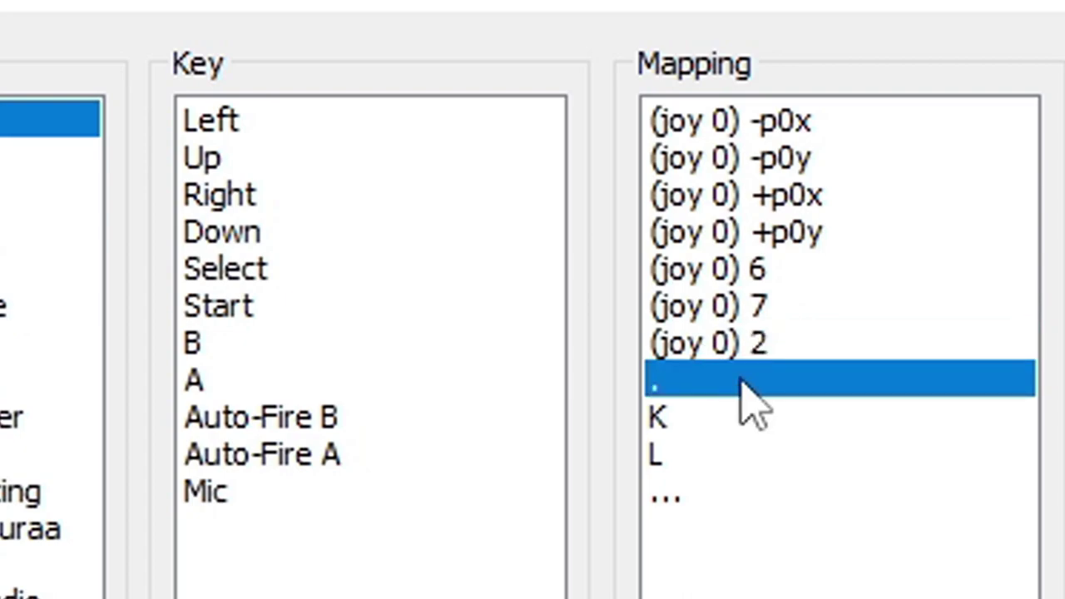
double_click(695, 416)
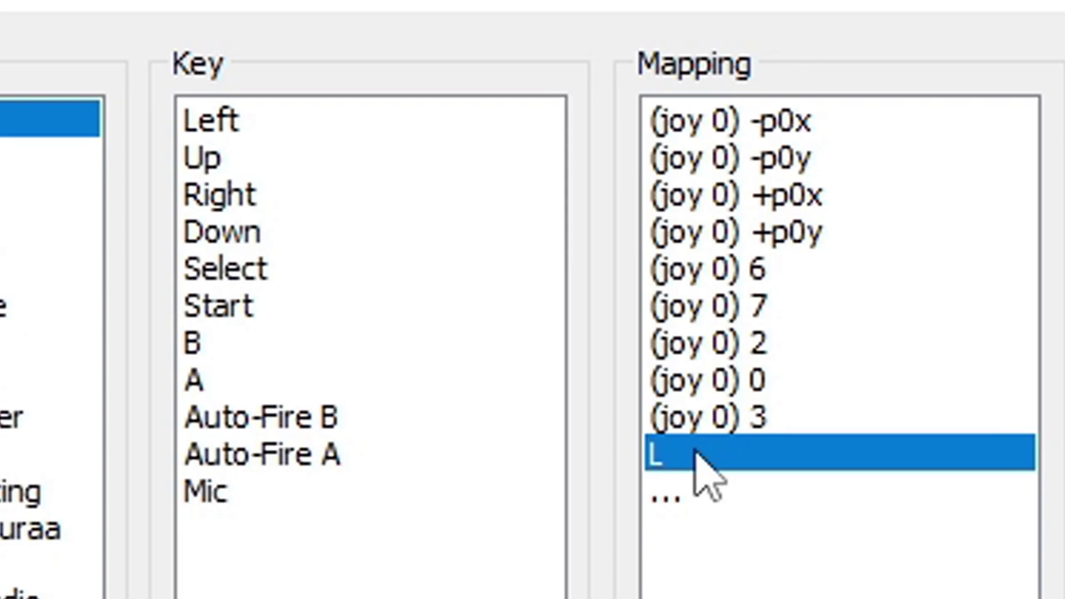
double_click(698, 454)
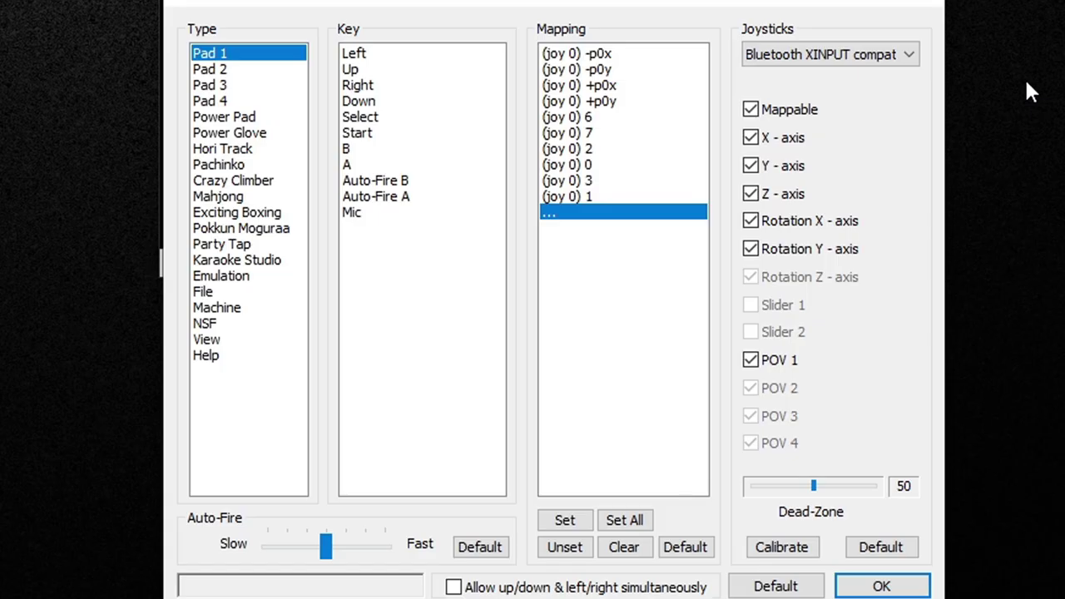
left_click(910, 584)
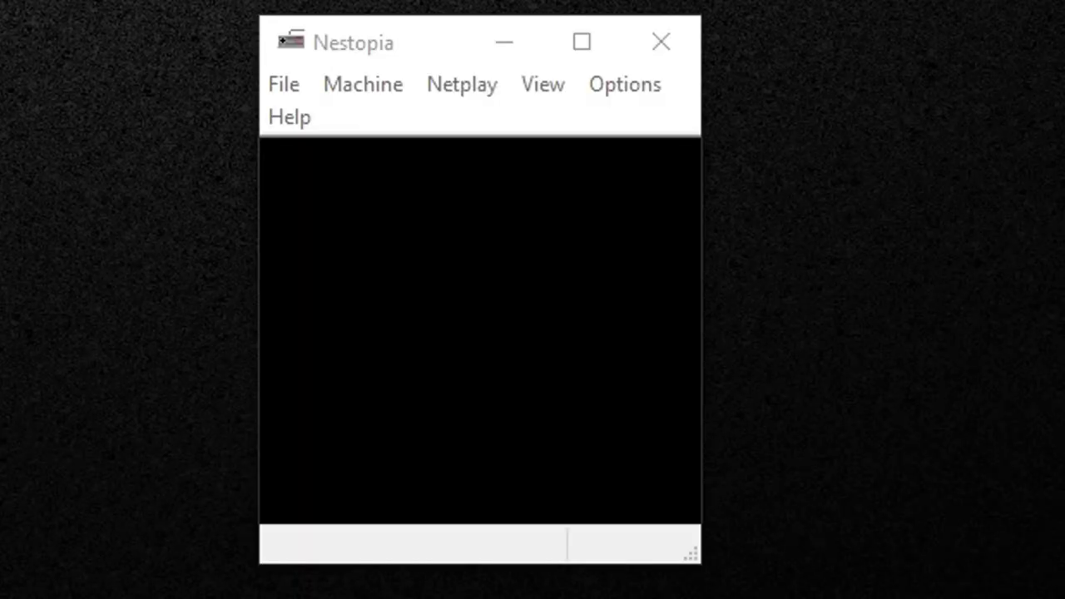
Load the TMNT III .nes file from the Desktop's NES Games folder.
left_click(281, 87)
left_click(302, 133)
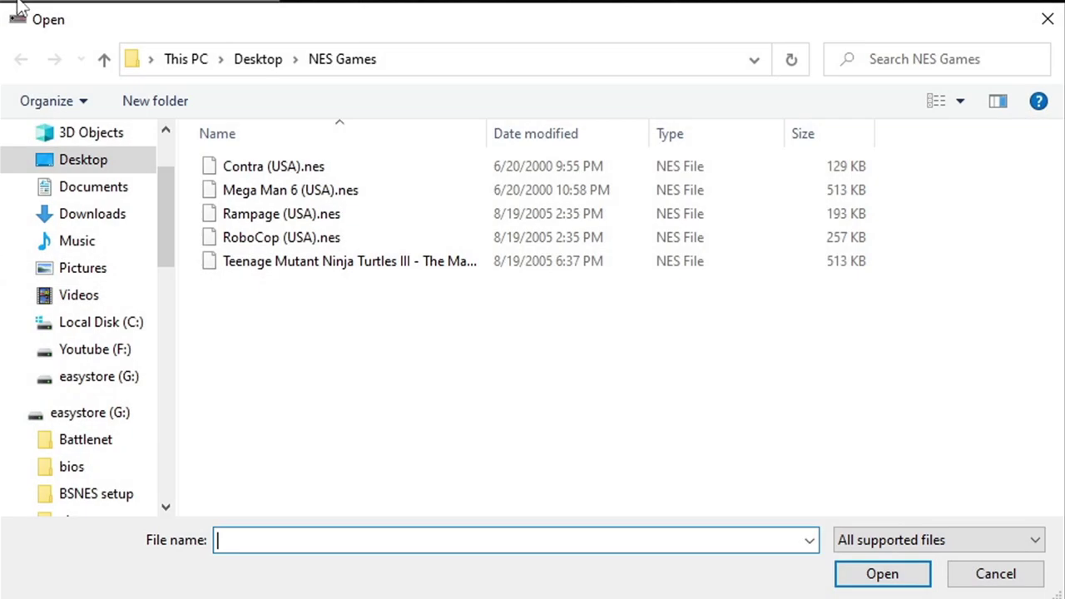
left_click(90, 165)
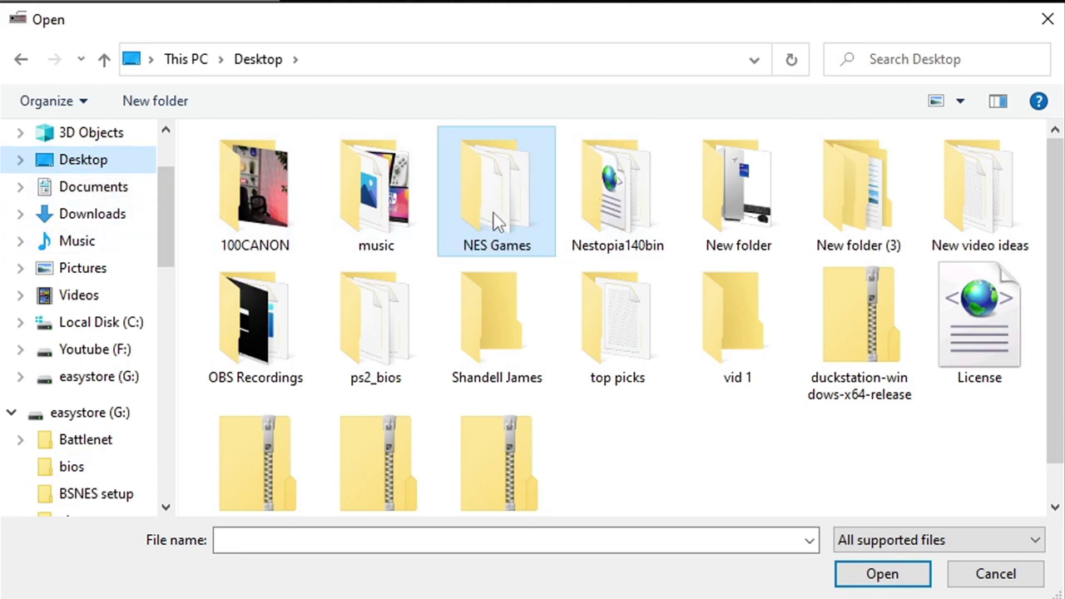
left_click(473, 234)
double_click(514, 161)
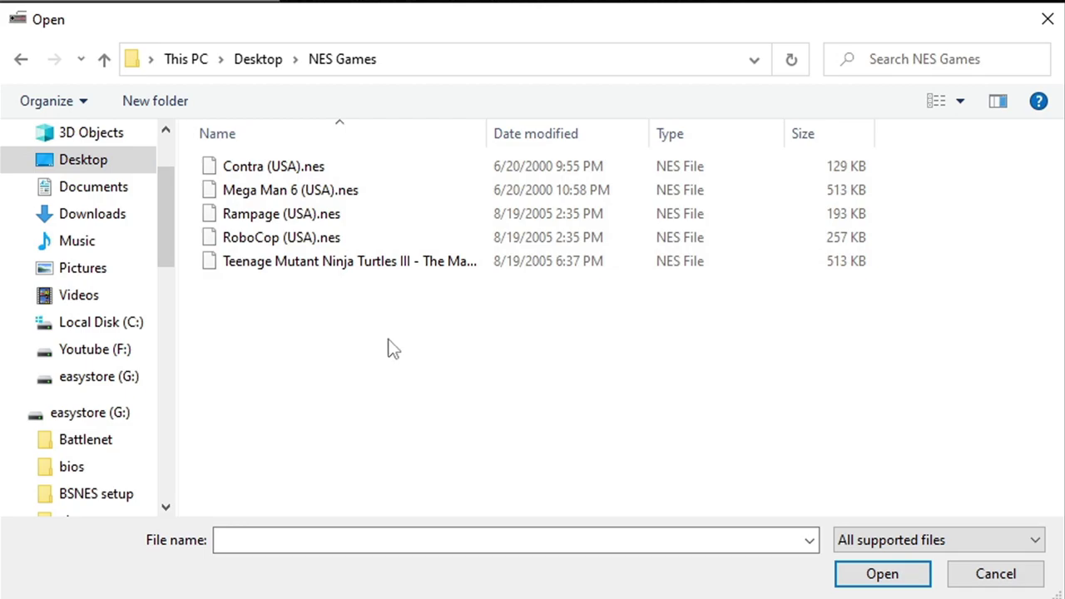
double_click(260, 272)
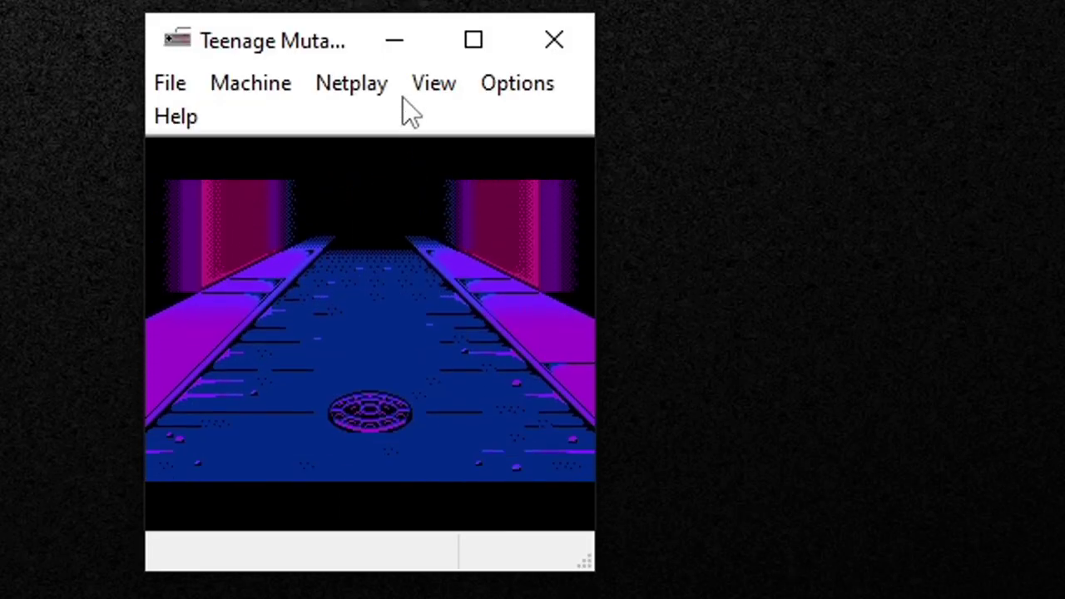
Enlarge the game's screen size and drag the Nestopia window up and left.
left_click(516, 235)
mouse_move(467, 213)
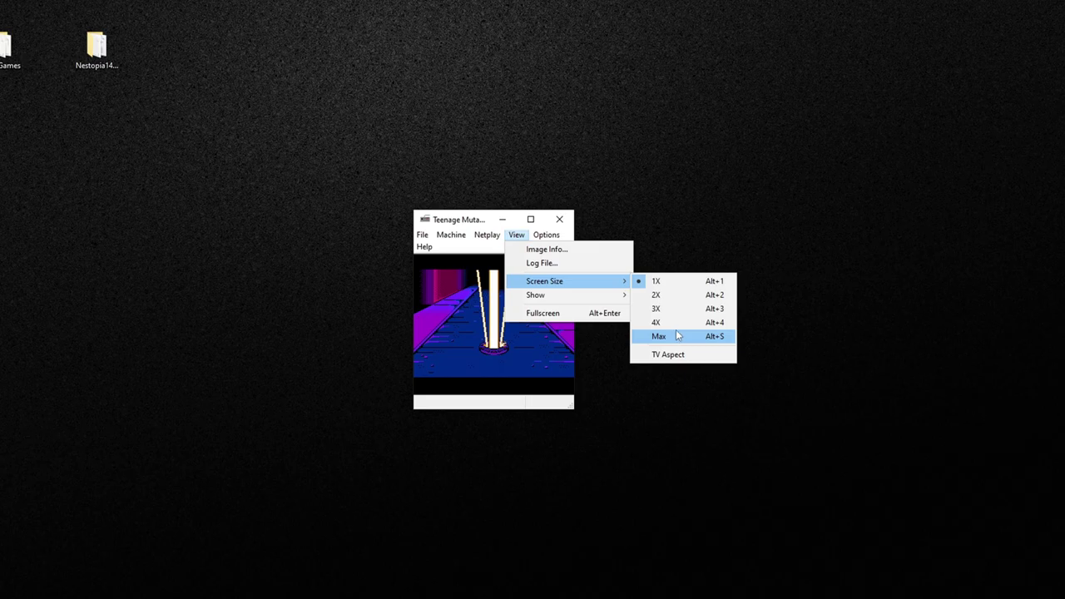
left_click(672, 325)
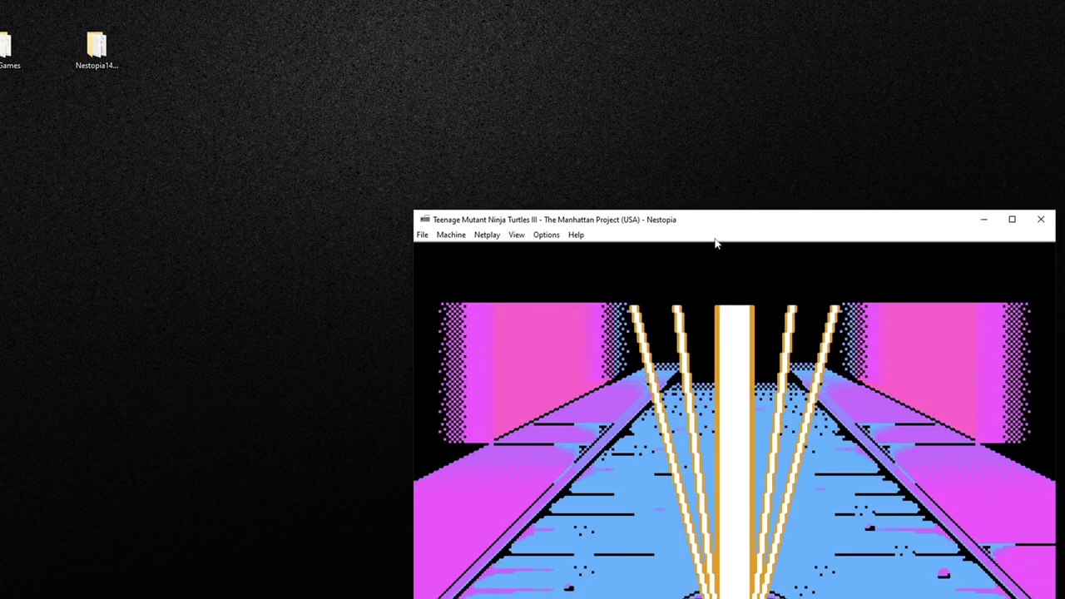
left_click_drag(723, 223, 568, 29)
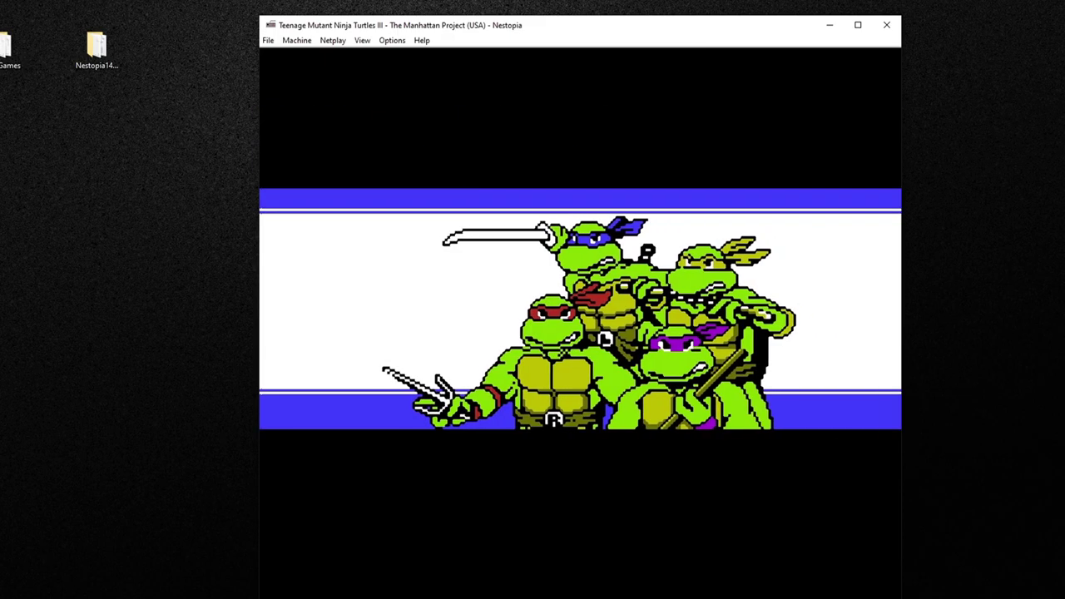
left_click(361, 40)
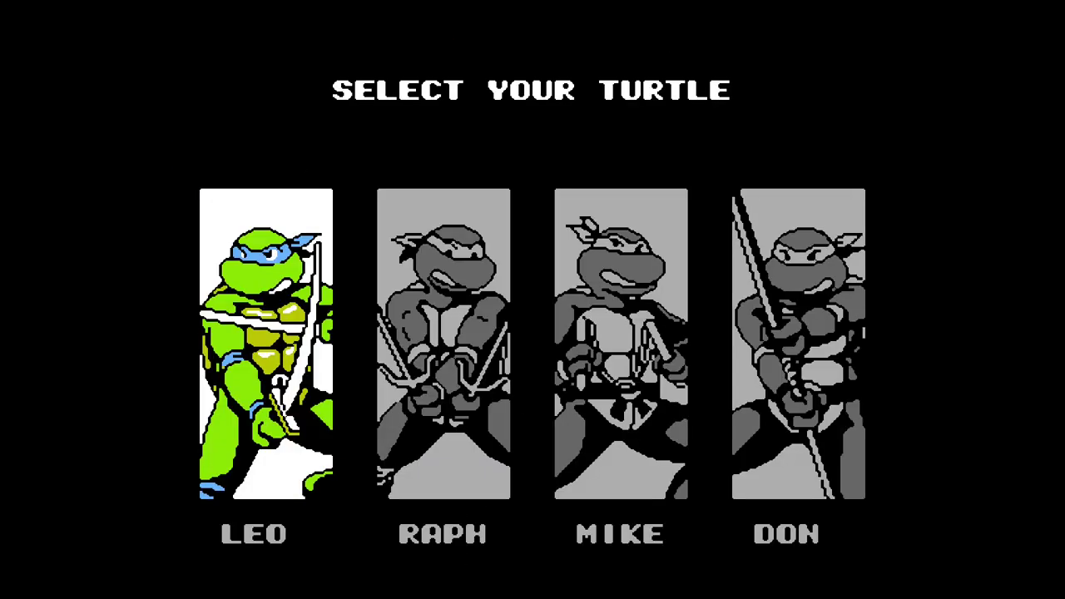
Start the game, choose Raph, and walk and jump him right along the beach stage.
key("Right")
key("Return")
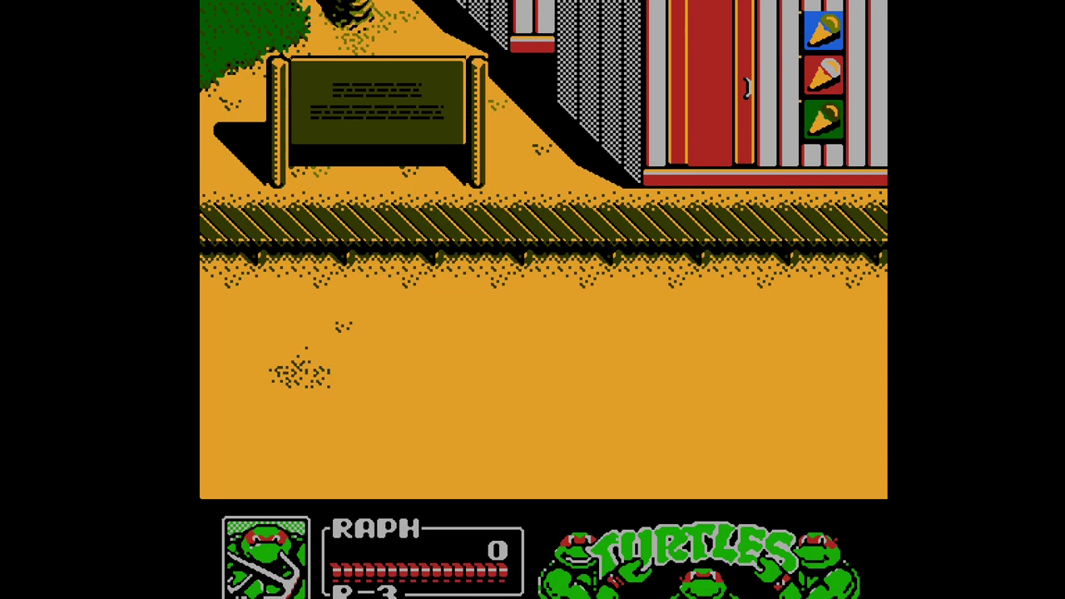
key("x")
key("Left")
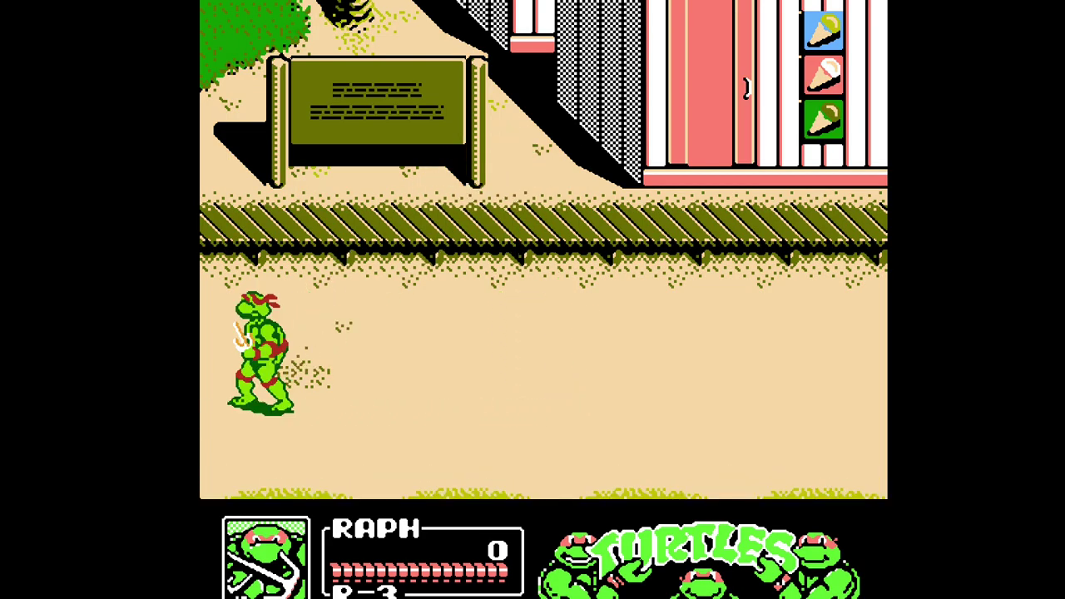
key("x")
key("Right")
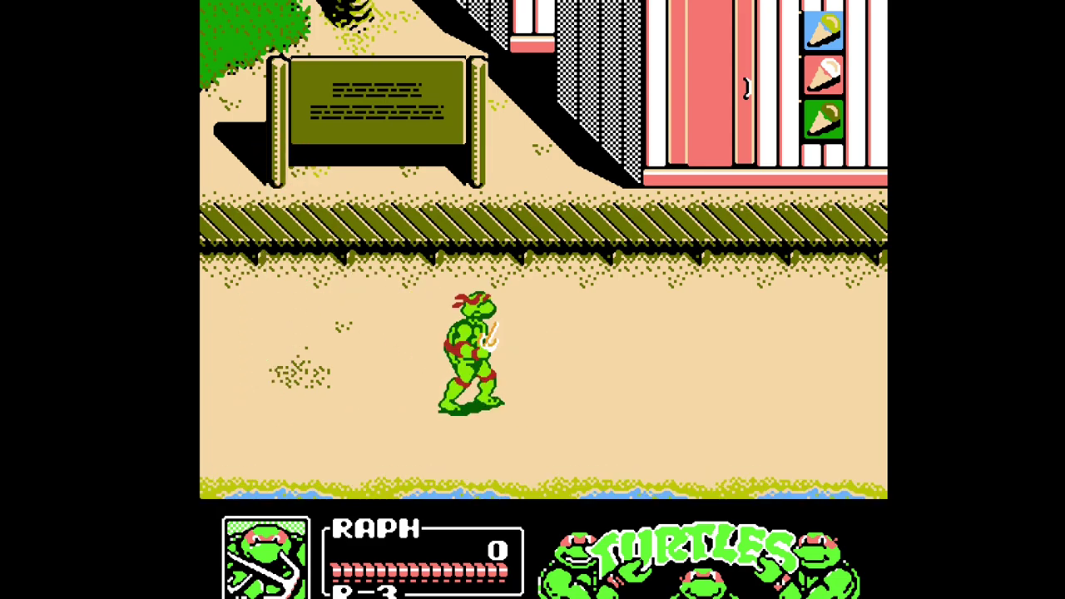
key("Right")
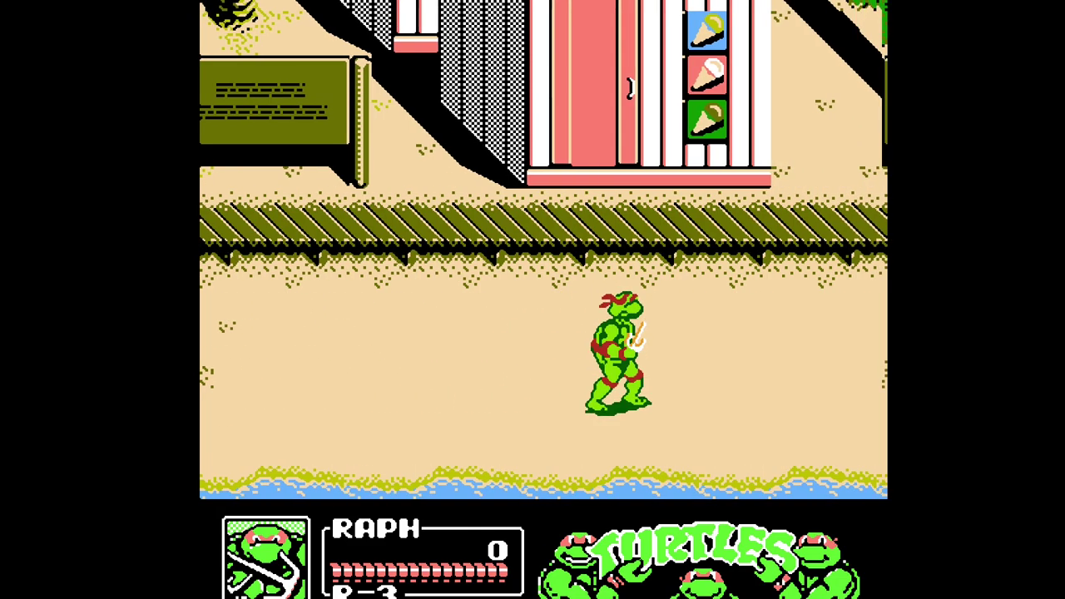
key("Up")
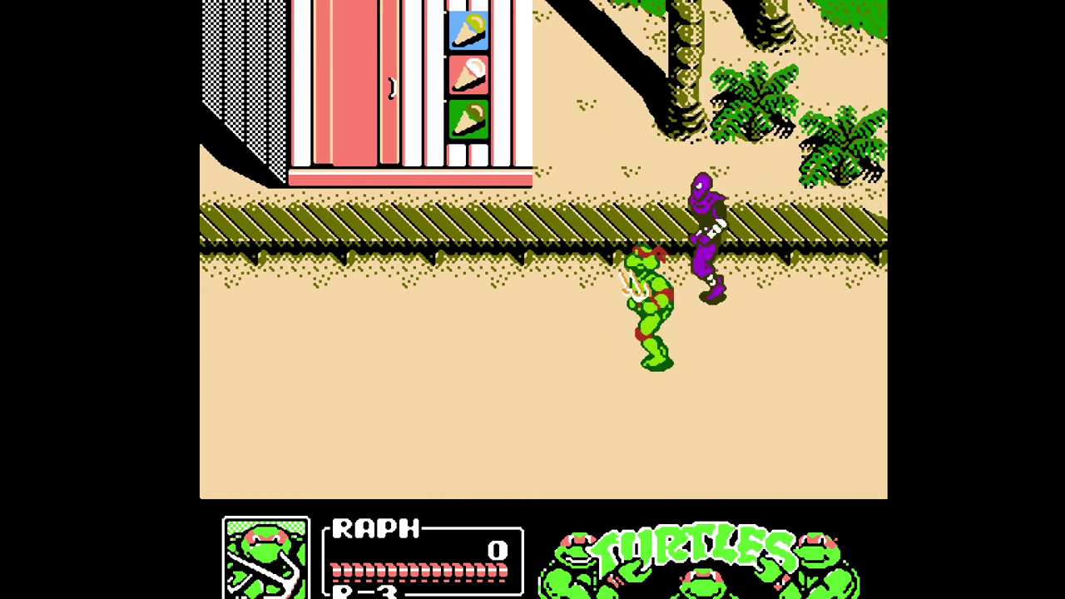